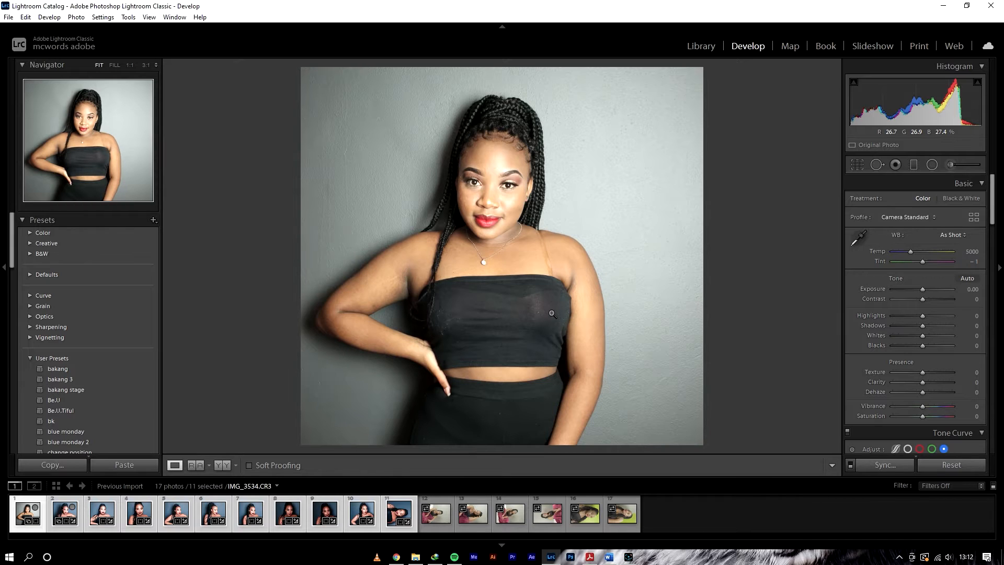
# Step: Crop the portrait slightly narrower and set its white balance temperature to 3930
pyautogui.click(858, 163)
pyautogui.moveTo(630, 255); pyautogui.dragTo(624, 252)
pyautogui.press('Return')
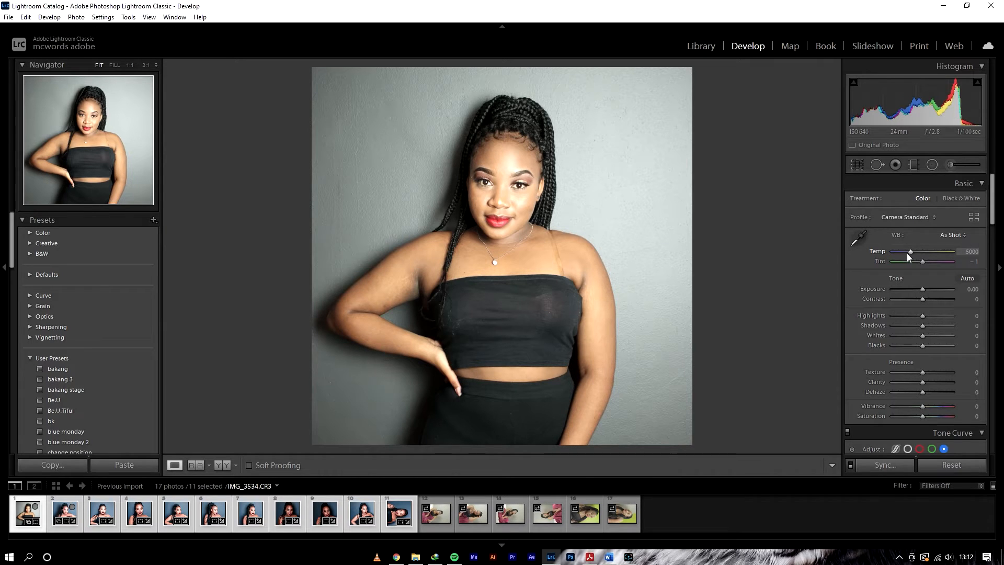
pyautogui.moveTo(911, 253); pyautogui.dragTo(904, 250)
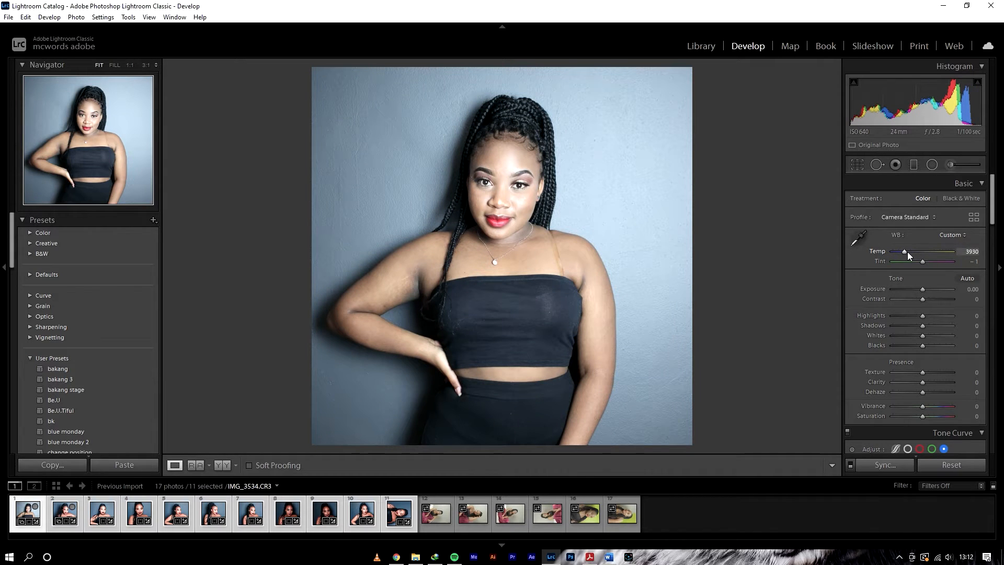
# Step: Set Calibration to Red Primary hue +28, saturation −44 and Blue Primary hue −100, saturation +37, and compare with the original
pyautogui.scroll(-8, 915, 314)
pyautogui.moveTo(992, 291); pyautogui.dragTo(993, 434)
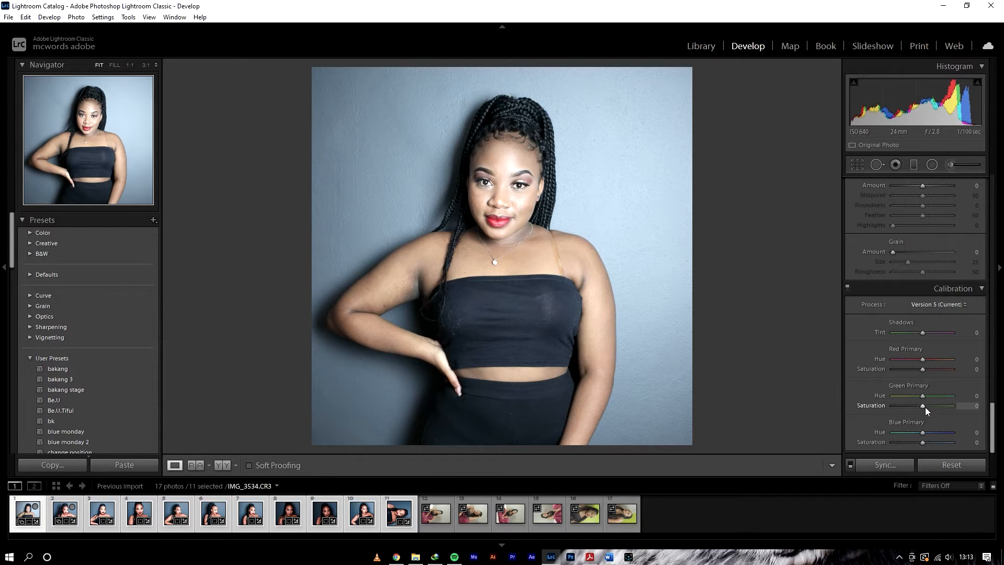
pyautogui.moveTo(923, 359); pyautogui.dragTo(910, 369)
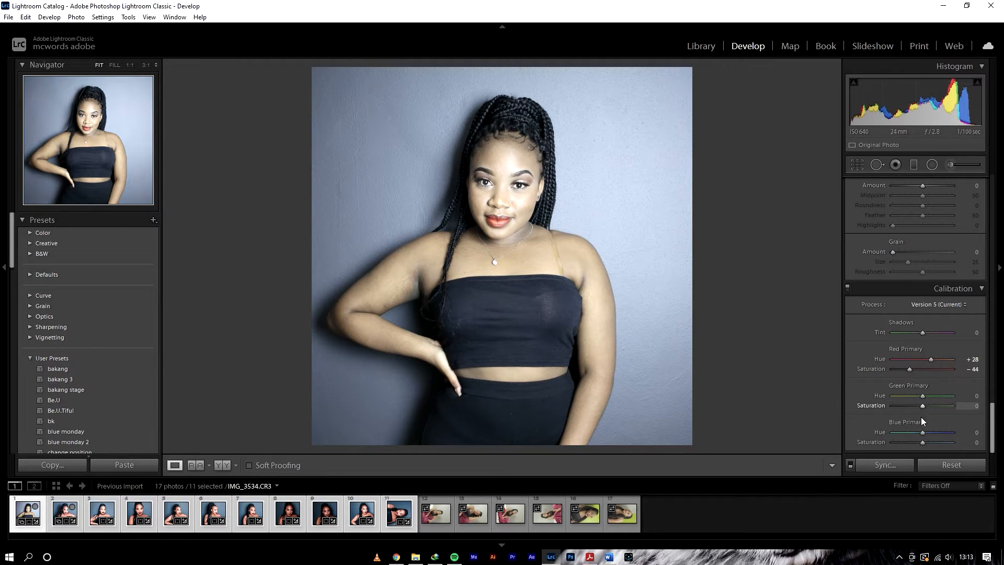
pyautogui.moveTo(922, 432); pyautogui.dragTo(939, 447)
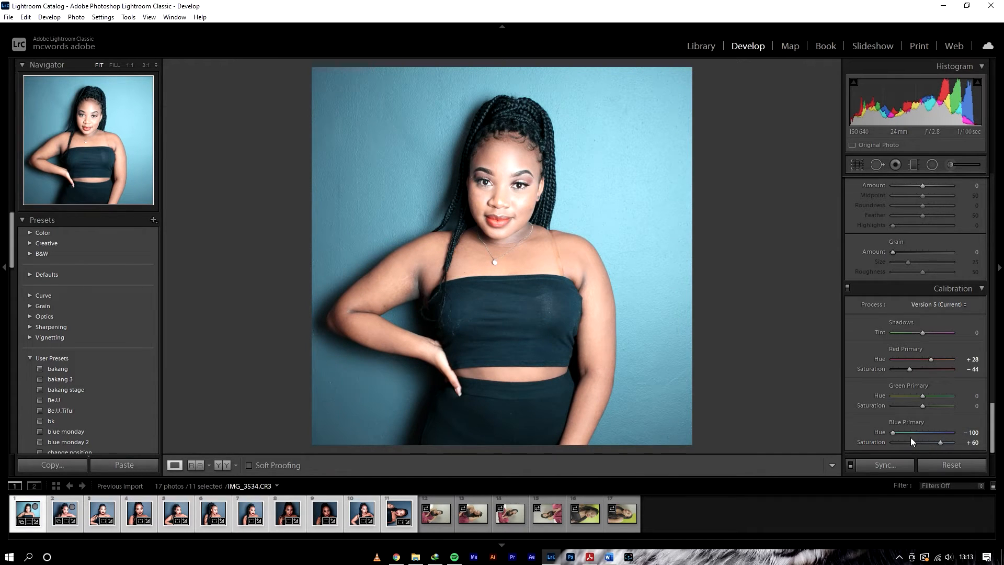
pyautogui.moveTo(942, 443); pyautogui.dragTo(936, 443)
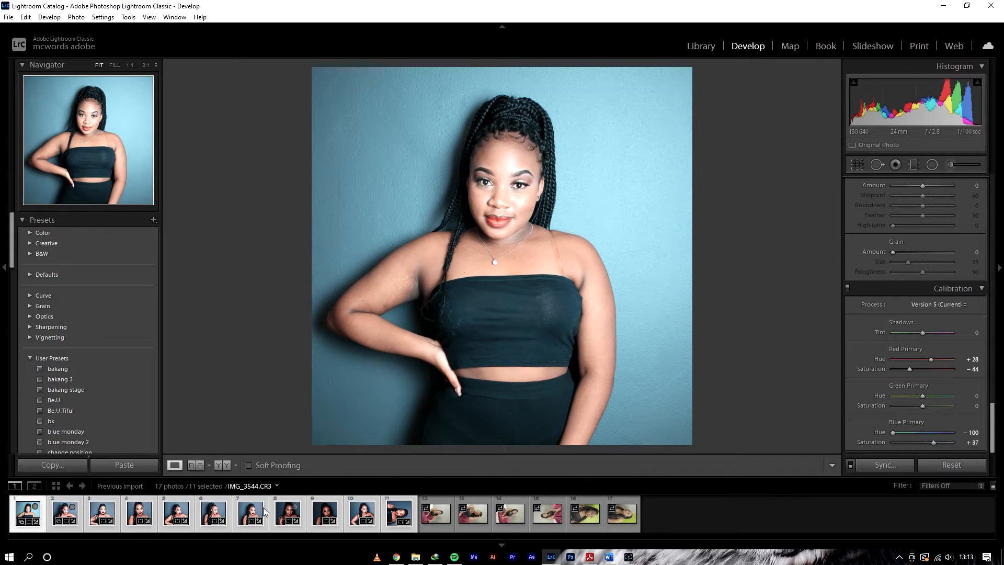
pyautogui.click(221, 465)
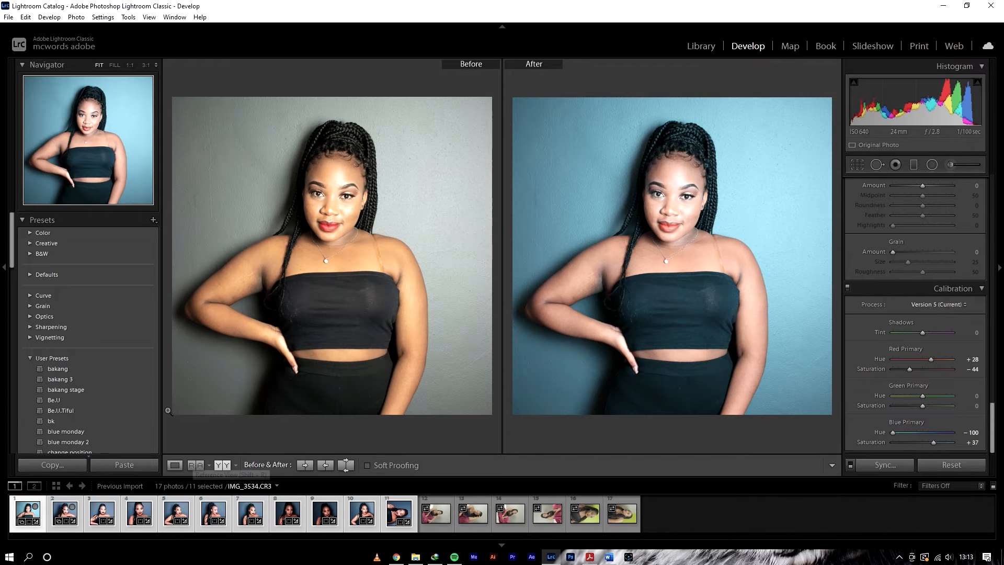
pyautogui.click(176, 466)
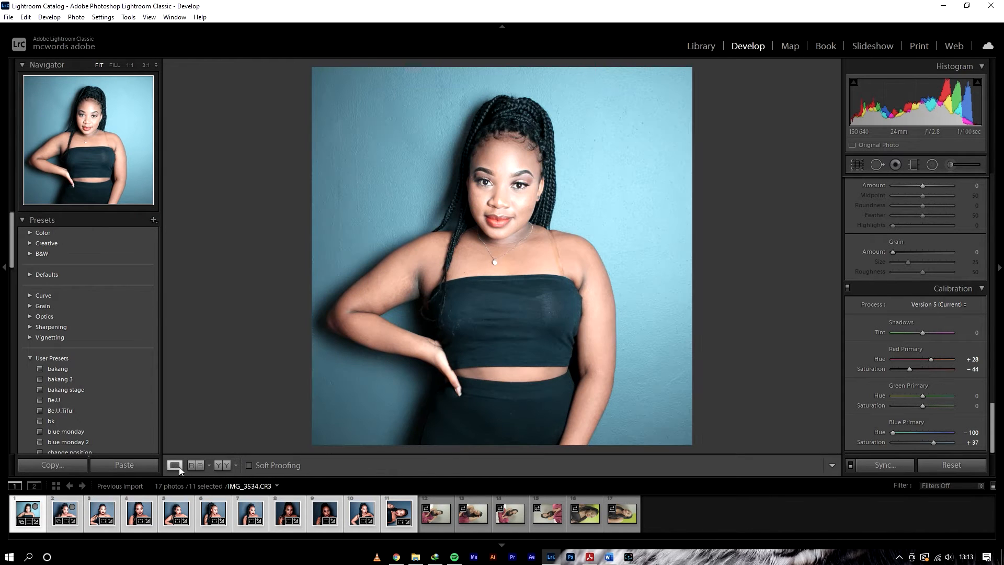
# Step: Draw a large radial filter around the woman and narrow it to an upright oval enclosing her head, arms and torso
pyautogui.click(932, 164)
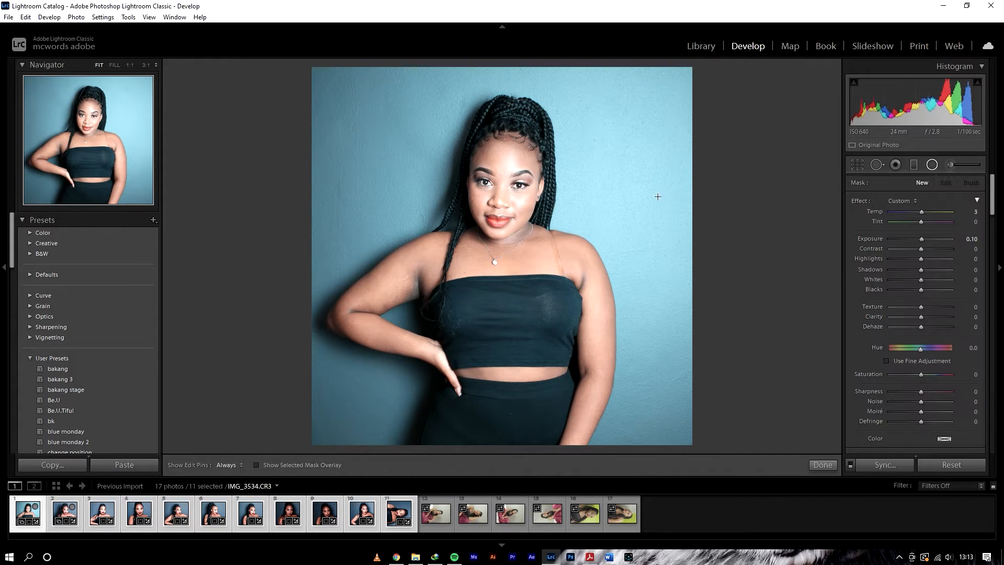
pyautogui.moveTo(493, 174); pyautogui.dragTo(547, 366)
pyautogui.moveTo(487, 164); pyautogui.dragTo(319, 317)
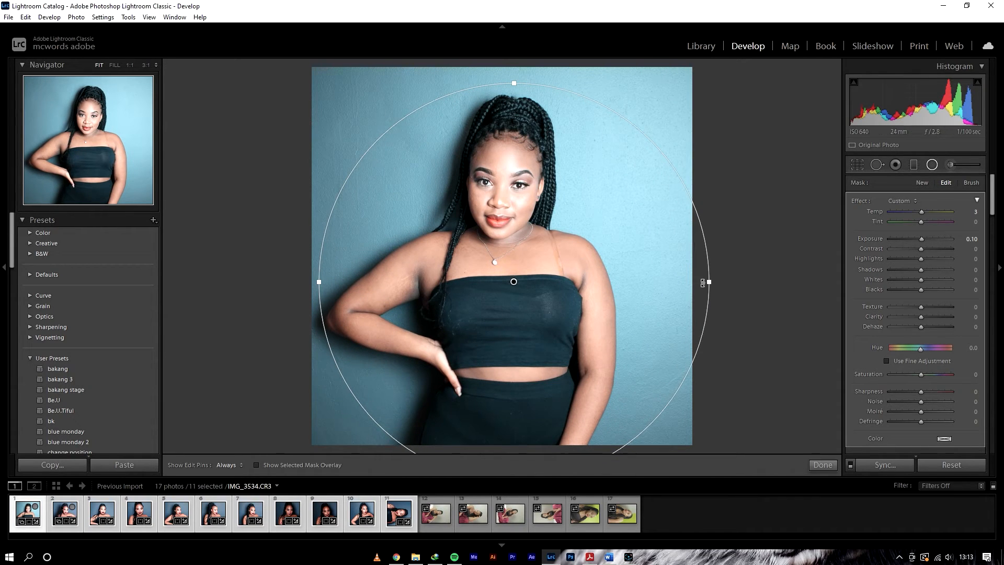
pyautogui.moveTo(715, 282); pyautogui.dragTo(639, 291)
# Step: Set the radial filter's contrast to 66, highlights to −100, shadows to −40 and whites to −61, and close the filter
pyautogui.moveTo(921, 249); pyautogui.dragTo(883, 259)
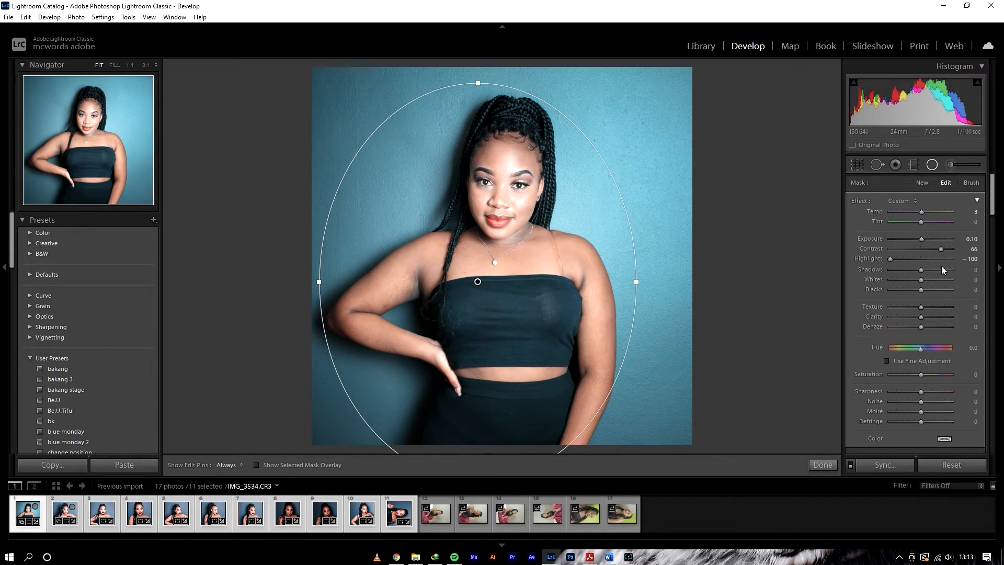
pyautogui.moveTo(920, 280)
pyautogui.mouseDown()
pyautogui.moveTo(902, 279)
pyautogui.moveTo(927, 271)
pyautogui.moveTo(910, 274)
pyautogui.mouseUp()
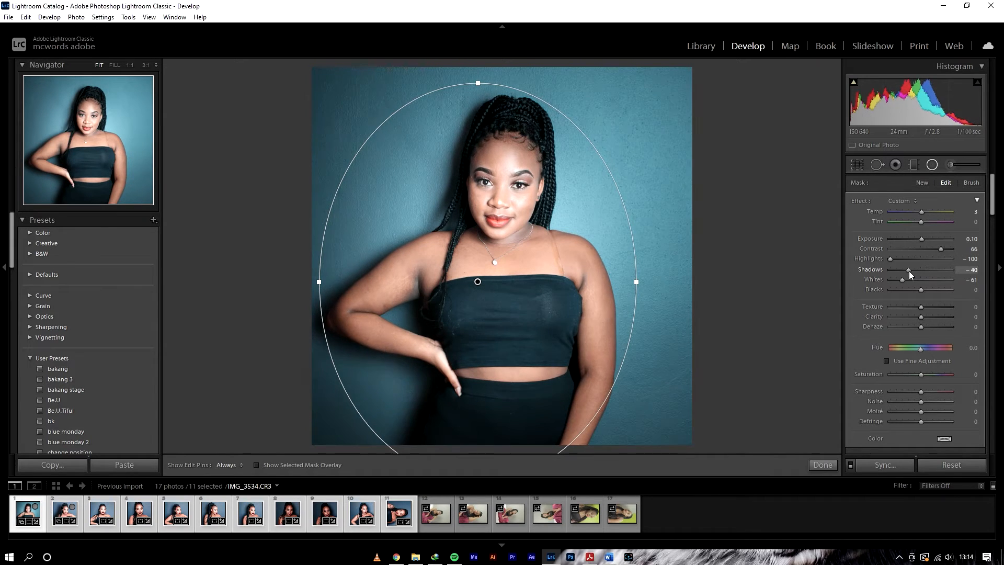
pyautogui.click(936, 171)
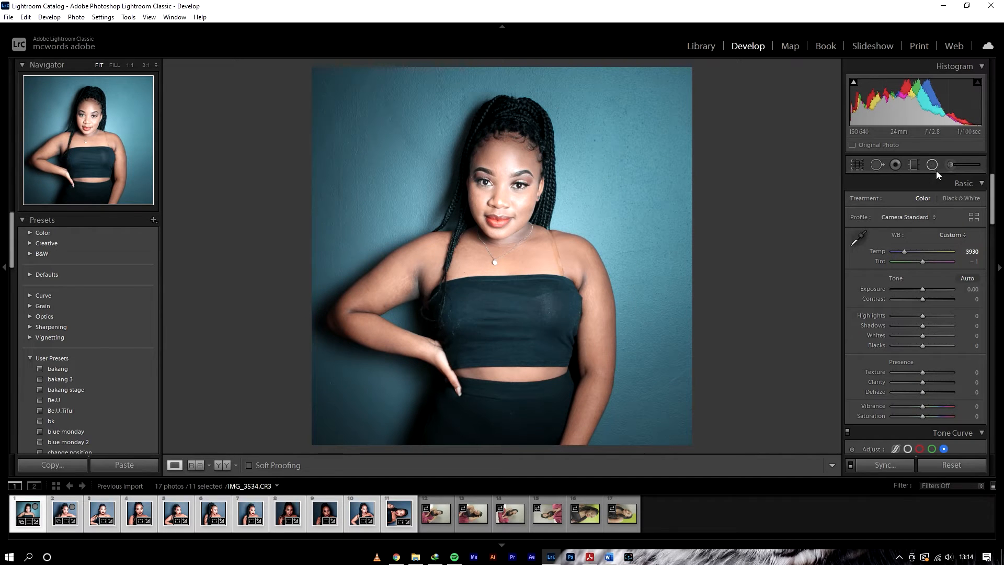
# Step: Set the overall contrast to +30 and pull the upper part of the blue channel tone curve down slightly with a single point
pyautogui.moveTo(923, 299); pyautogui.dragTo(932, 299)
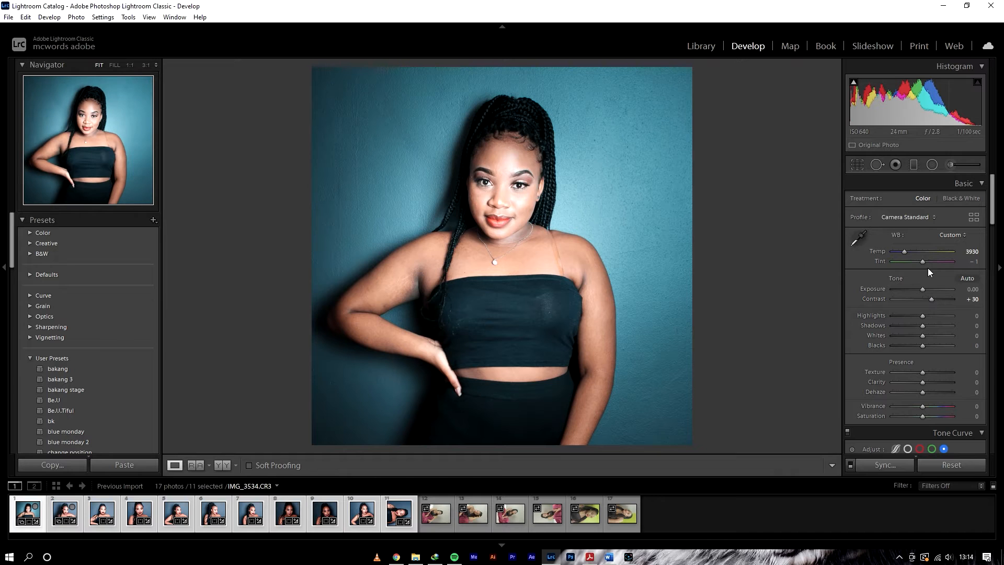
pyautogui.moveTo(992, 216); pyautogui.dragTo(992, 241)
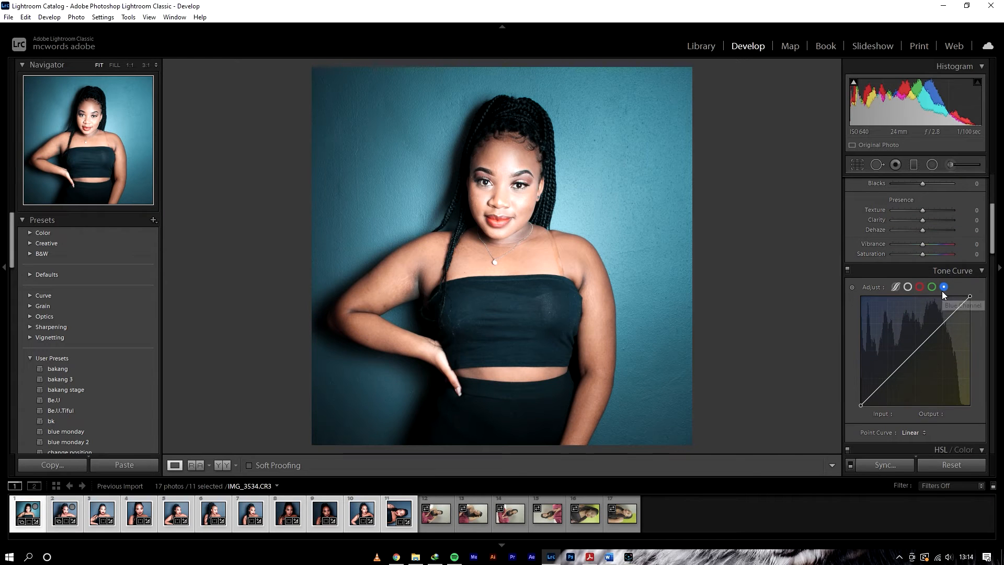
pyautogui.click(888, 380)
pyautogui.moveTo(944, 323); pyautogui.dragTo(944, 325)
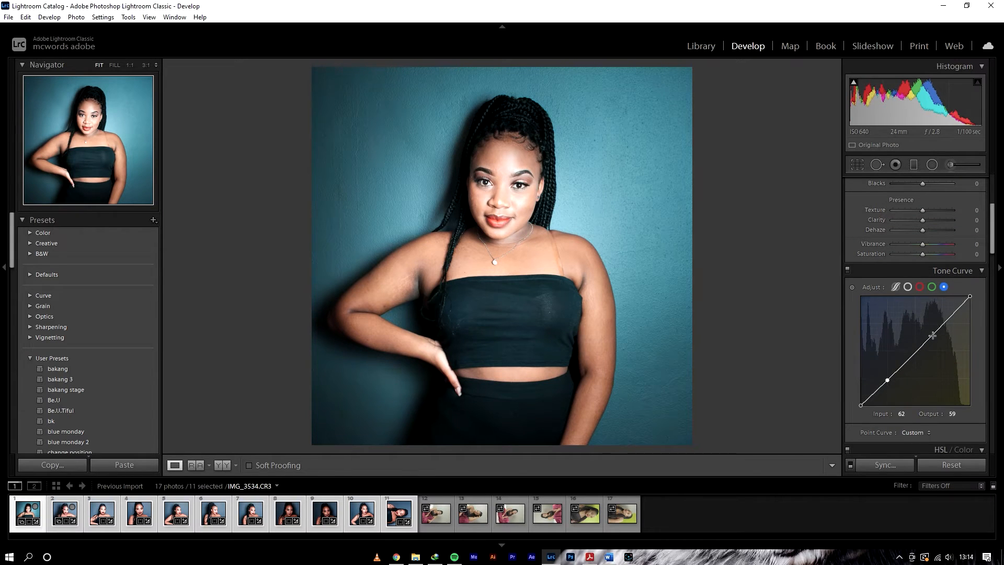
pyautogui.moveTo(887, 380); pyautogui.dragTo(887, 381)
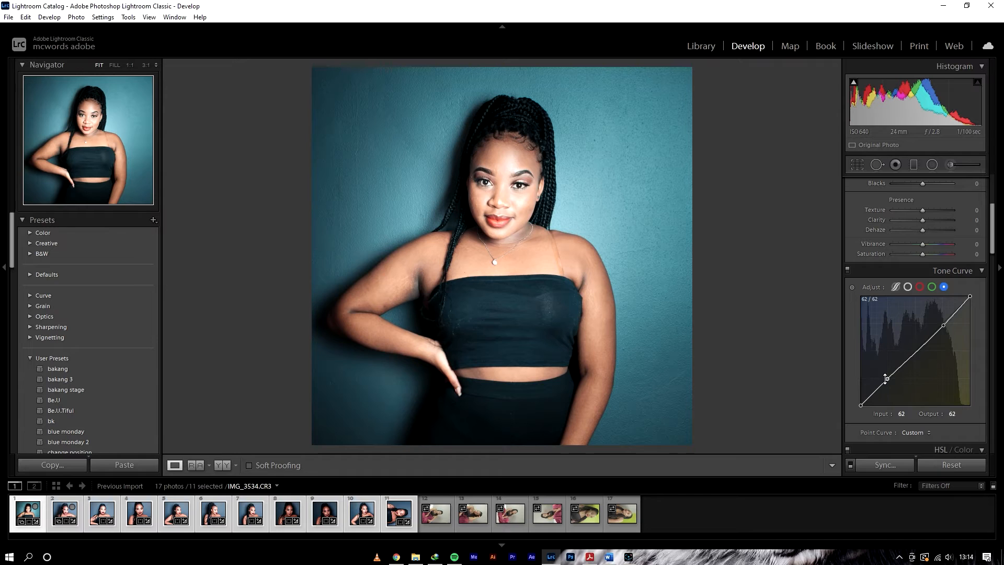
pyautogui.doubleClick(887, 379)
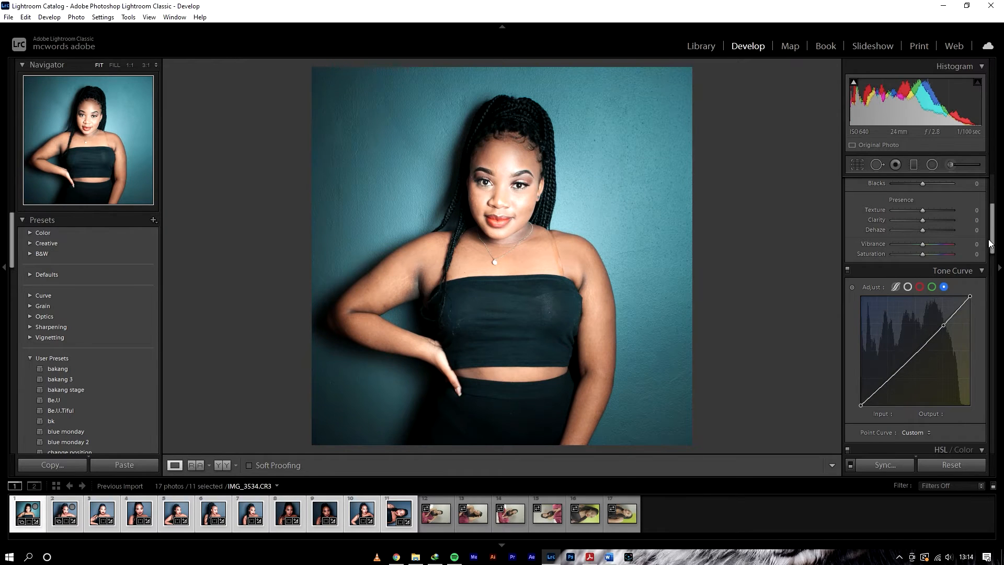
# Step: Set the HSL luminance to −5 for orange, −55 for aqua and −70 for blue
pyautogui.moveTo(990, 250); pyautogui.dragTo(992, 289)
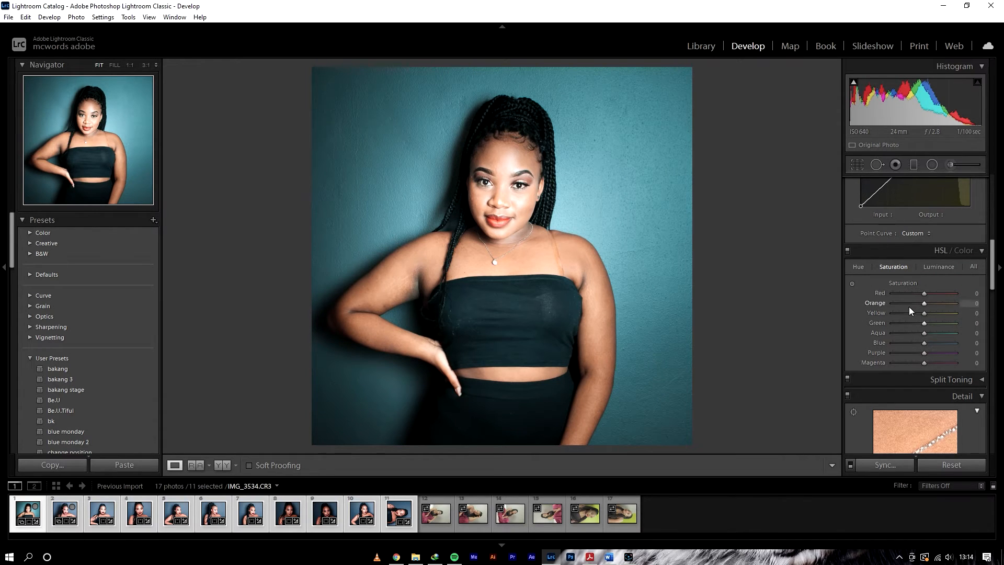
pyautogui.click(932, 267)
pyautogui.moveTo(924, 303); pyautogui.dragTo(902, 342)
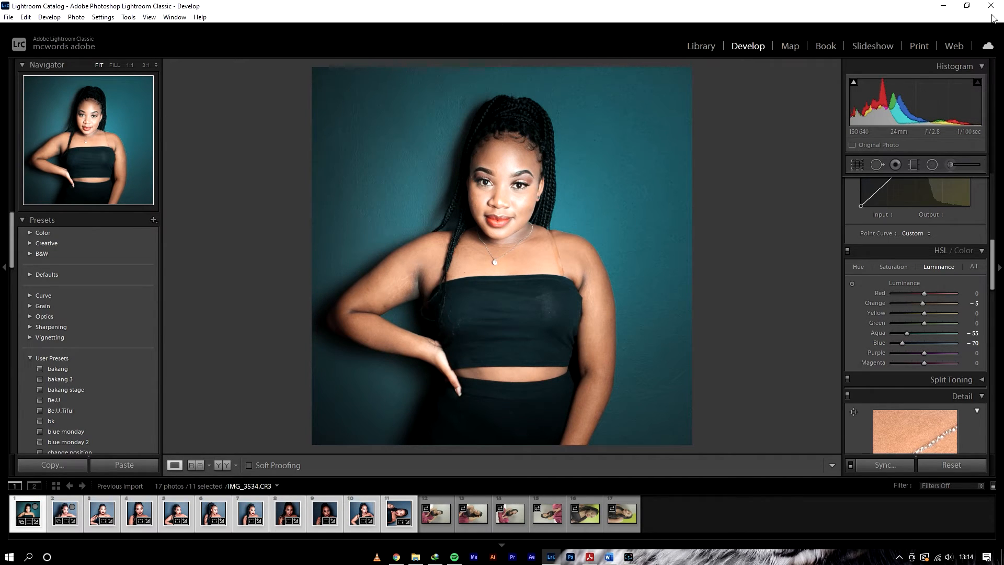
# Step: Set the HSL saturation to +70 for aqua and +53 for blue, and lower the red hue slightly
pyautogui.click(901, 265)
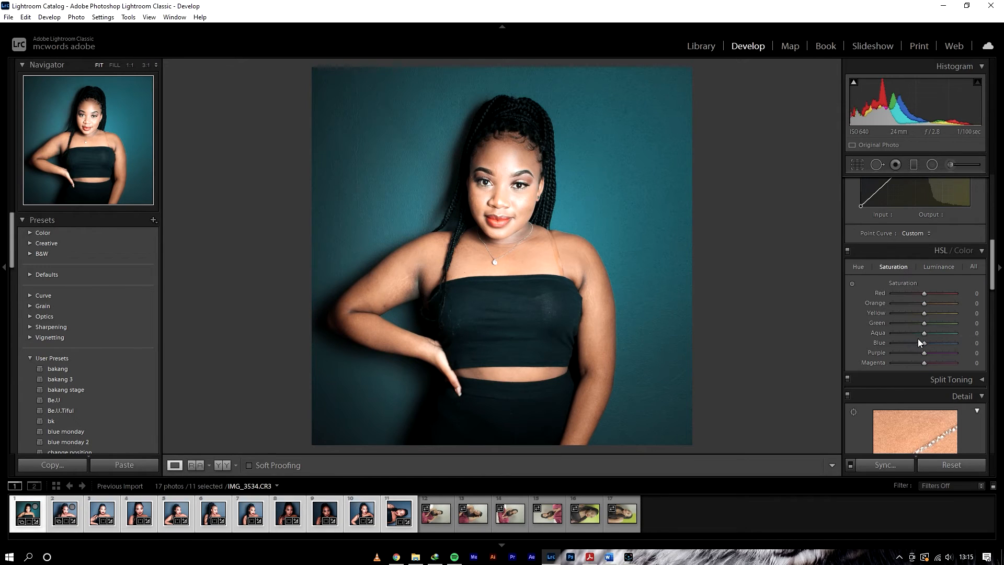
pyautogui.moveTo(926, 331)
pyautogui.mouseDown()
pyautogui.moveTo(949, 334)
pyautogui.moveTo(911, 334)
pyautogui.moveTo(941, 342)
pyautogui.mouseUp()
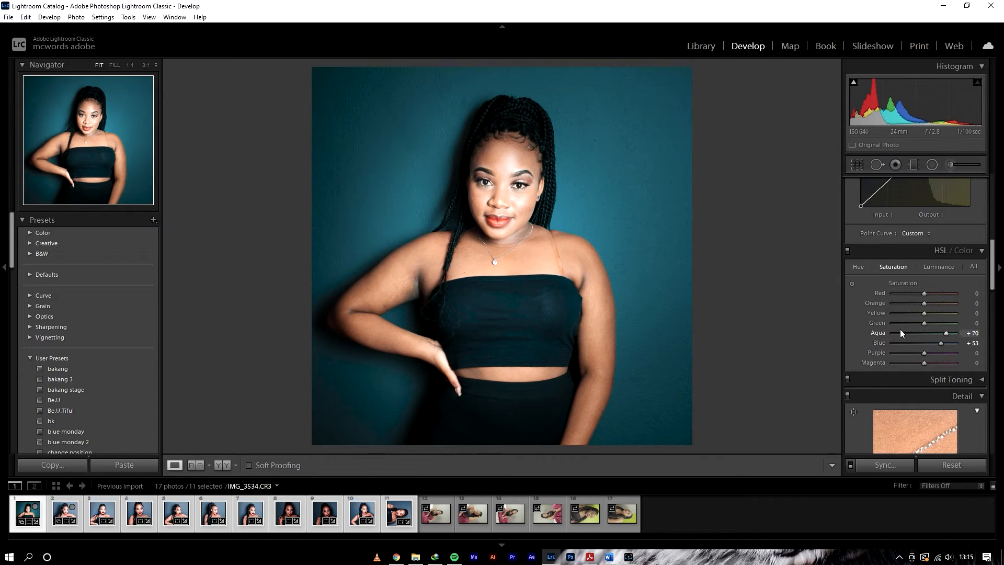
pyautogui.click(859, 266)
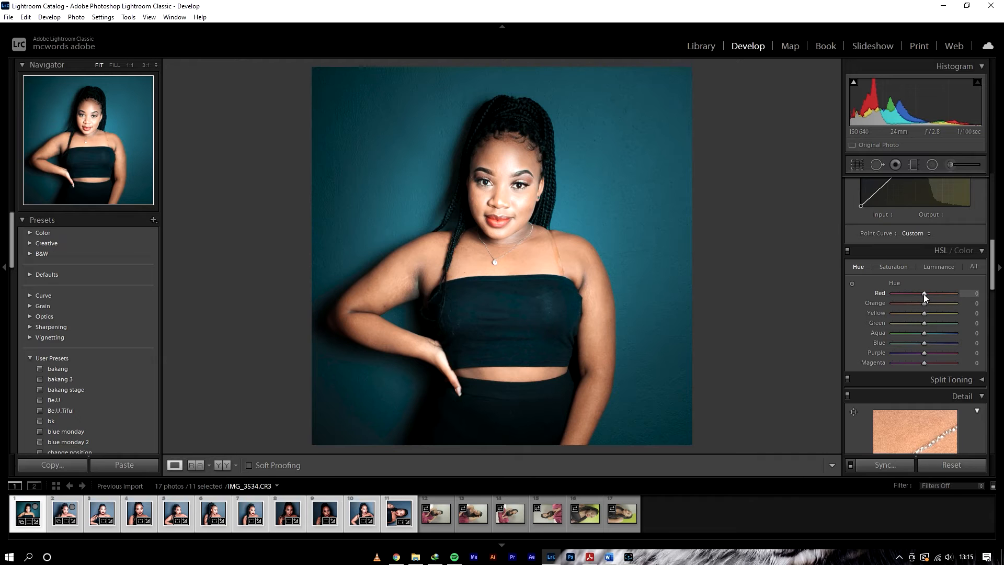
pyautogui.moveTo(926, 296); pyautogui.dragTo(919, 299)
# Step: Compare the graded portrait side by side with the original and return to the single-photo view
pyautogui.moveTo(994, 284); pyautogui.dragTo(995, 444)
pyautogui.press('y')
pyautogui.moveTo(998, 267)
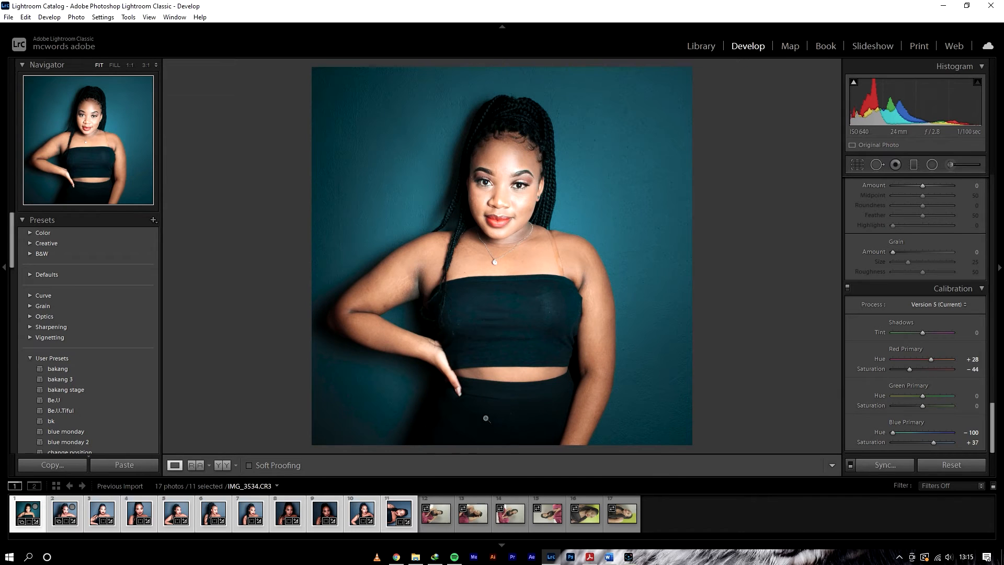
pyautogui.click(224, 466)
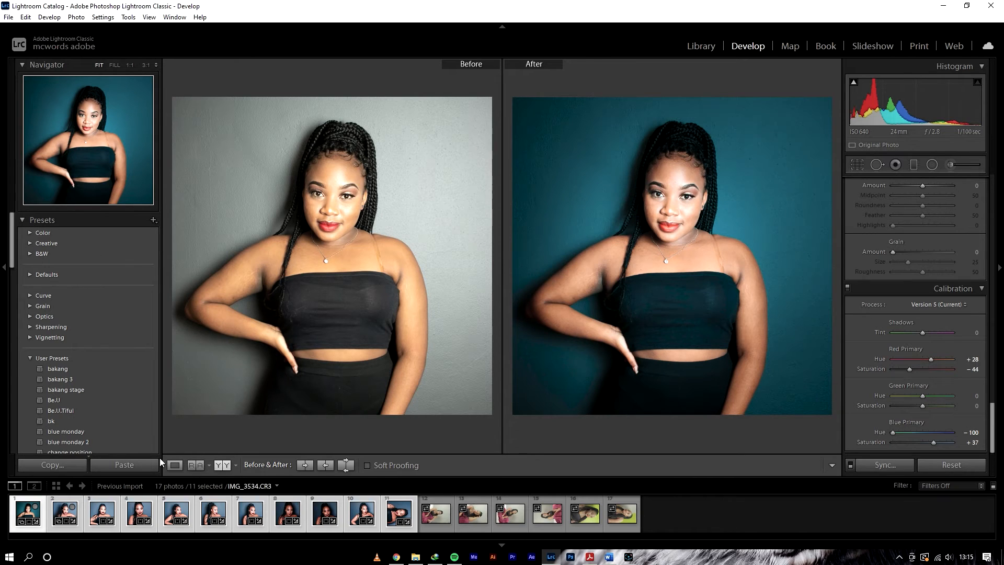
pyautogui.click(173, 465)
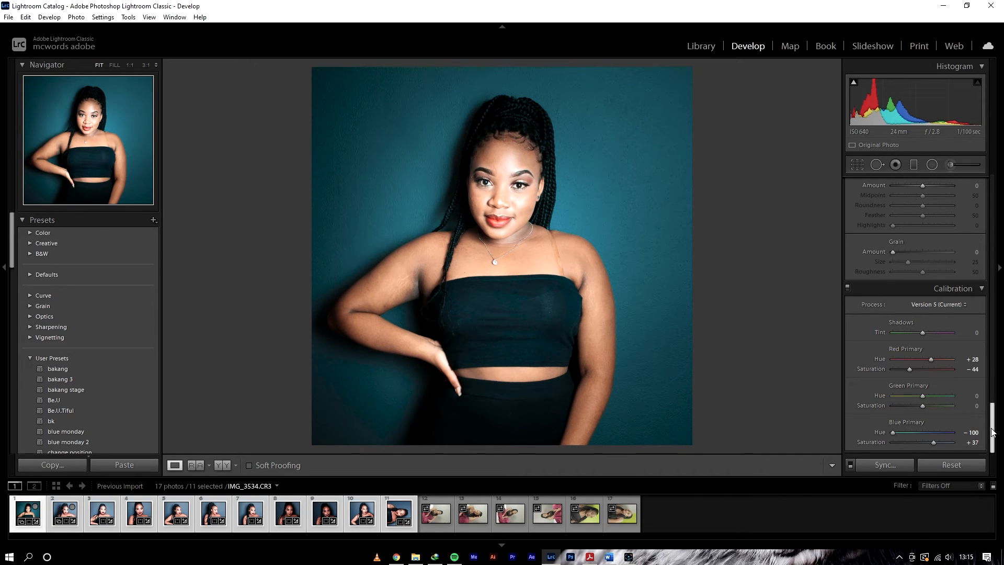
# Step: Set Calibration shadows tint to +46, Red Primary to hue −30, saturation −14 and Blue Primary to hue −51, saturation +79, and compare with the original
pyautogui.moveTo(934, 442); pyautogui.dragTo(921, 443)
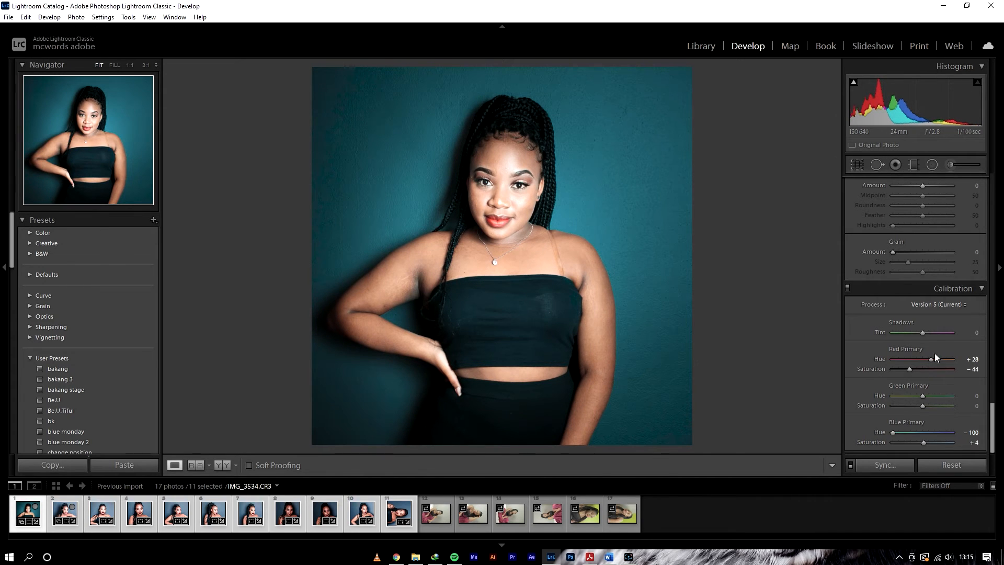
pyautogui.moveTo(923, 333); pyautogui.dragTo(915, 359)
pyautogui.moveTo(932, 427); pyautogui.dragTo(941, 447)
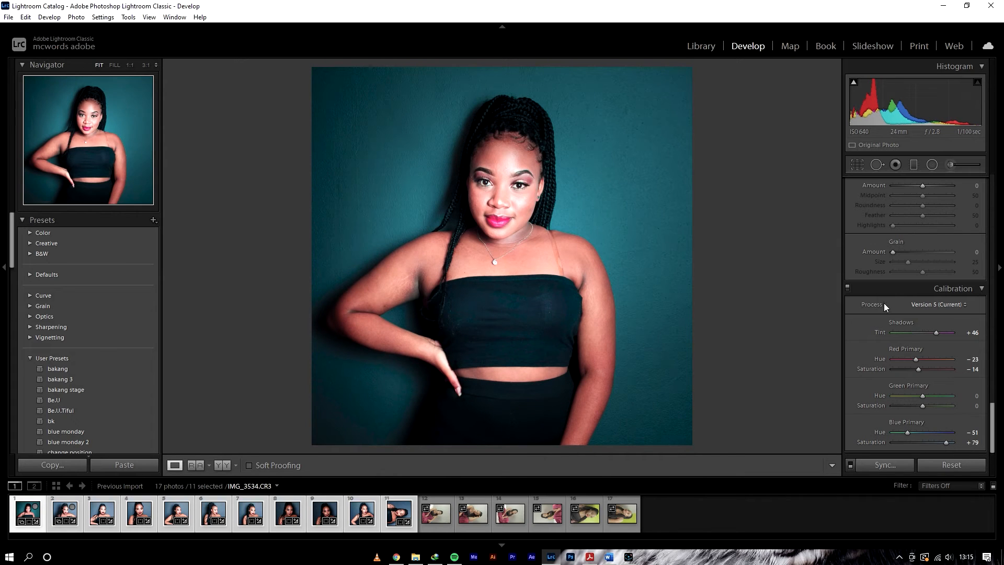
pyautogui.moveTo(917, 360); pyautogui.dragTo(915, 360)
pyautogui.click(222, 464)
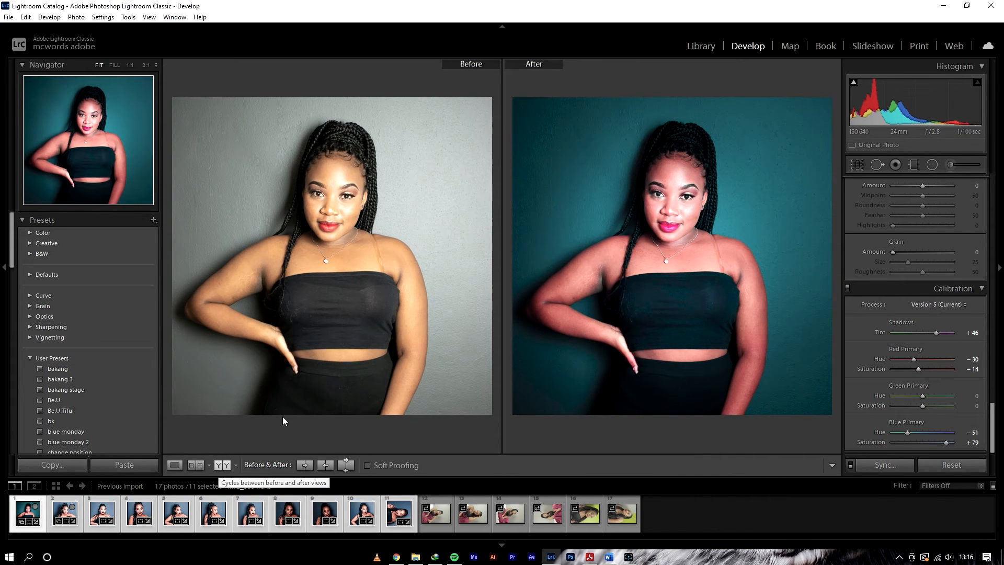
pyautogui.click(174, 464)
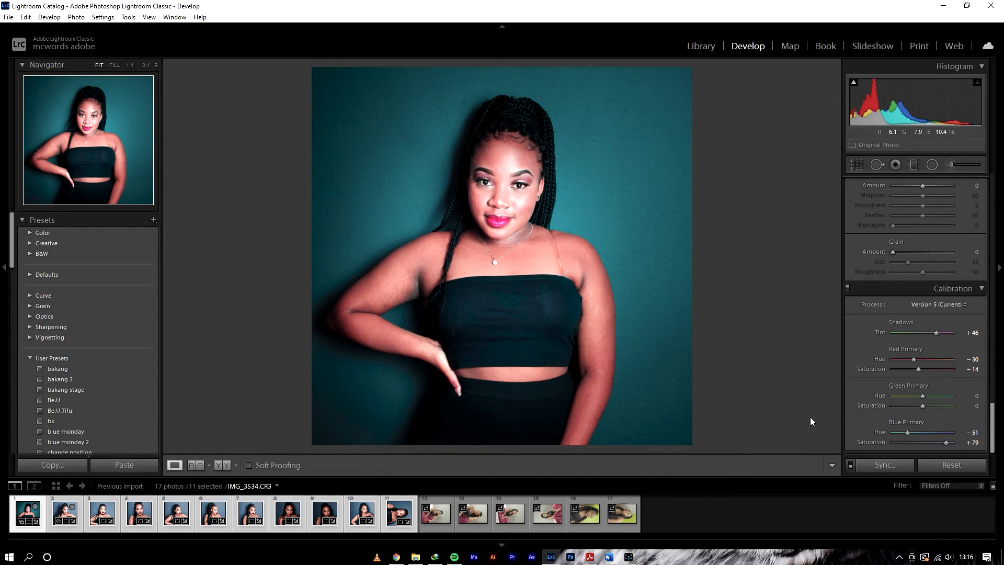
# Step: Set the Calibration shadows tint to +21 and Red Primary to hue +2, saturation +14, and view the photo enlarged
pyautogui.moveTo(937, 333); pyautogui.dragTo(924, 361)
pyautogui.click(916, 360)
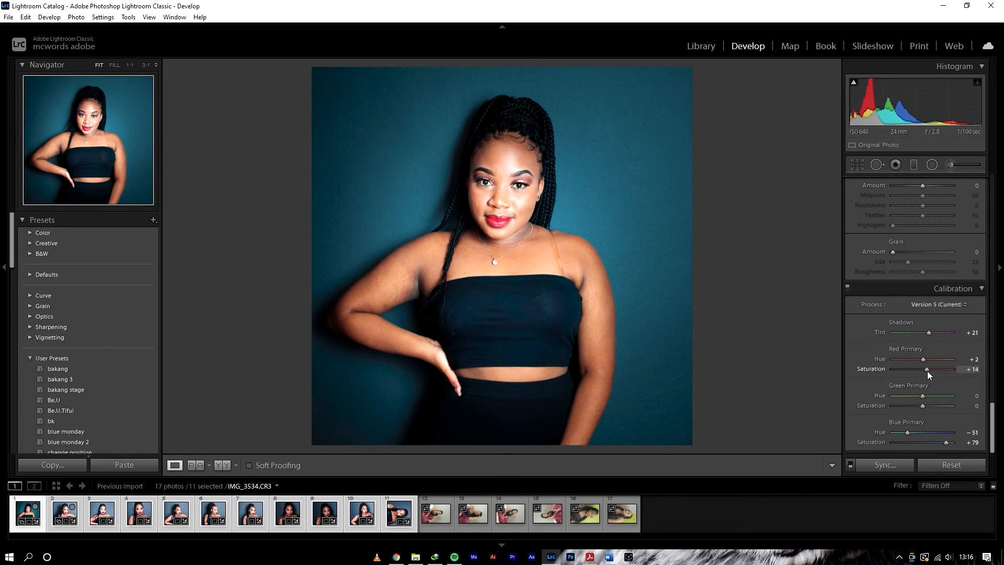
pyautogui.click(928, 370)
pyautogui.click(998, 408)
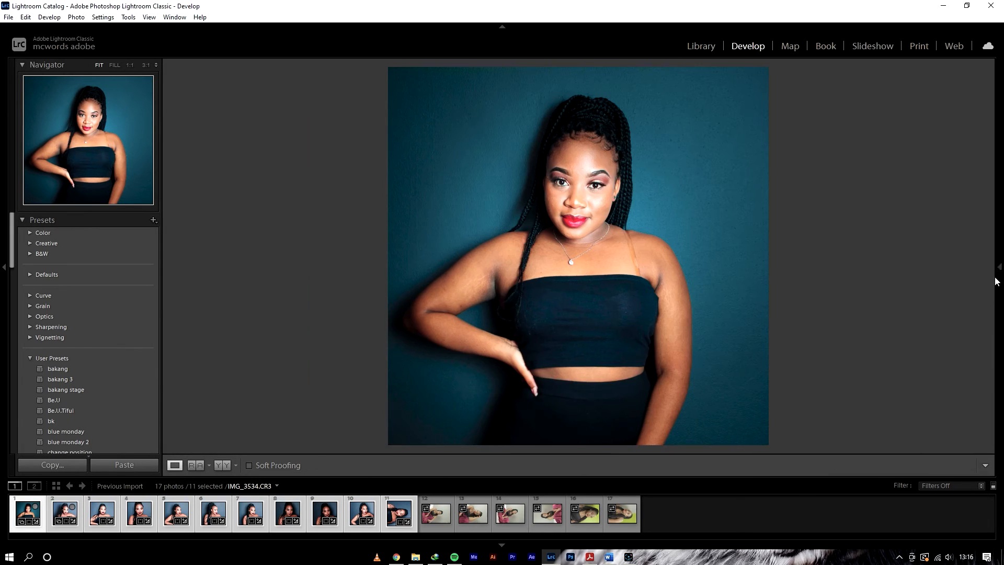
pyautogui.moveTo(996, 404)
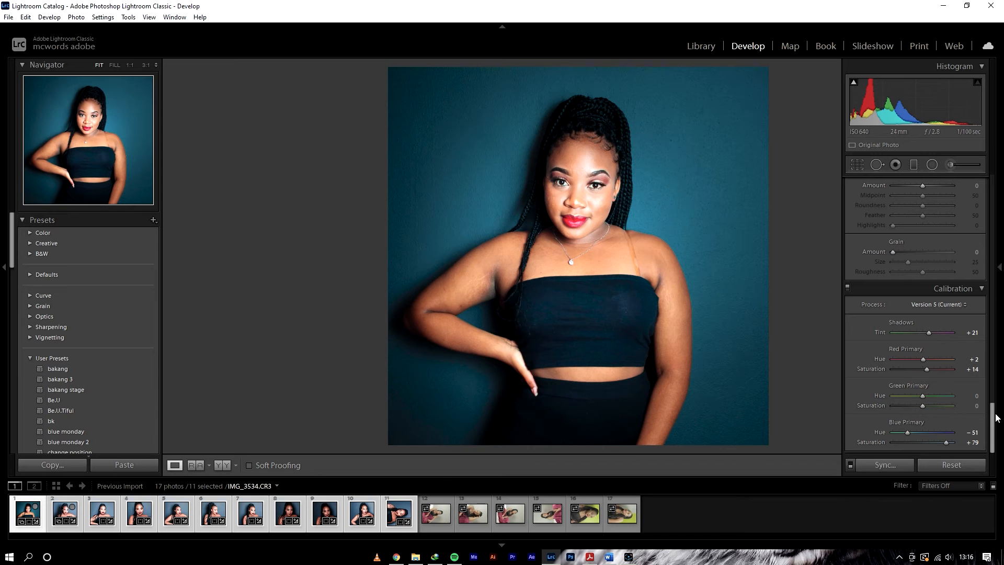
# Step: Add a shadow point to the blue channel tone curve at input 68, output 65
pyautogui.scroll(3, 995, 403)
pyautogui.moveTo(992, 402); pyautogui.dragTo(999, 214)
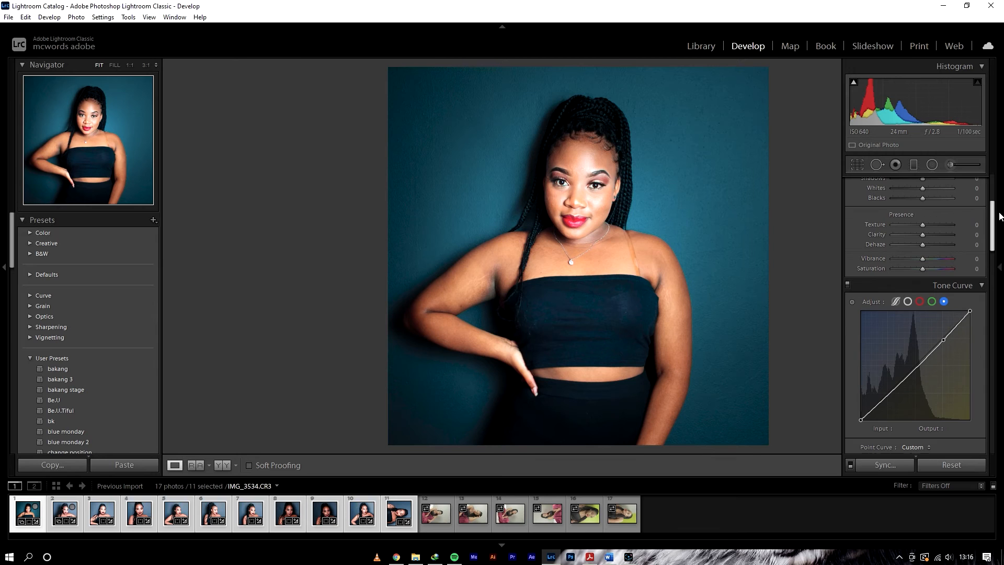
pyautogui.click(889, 393)
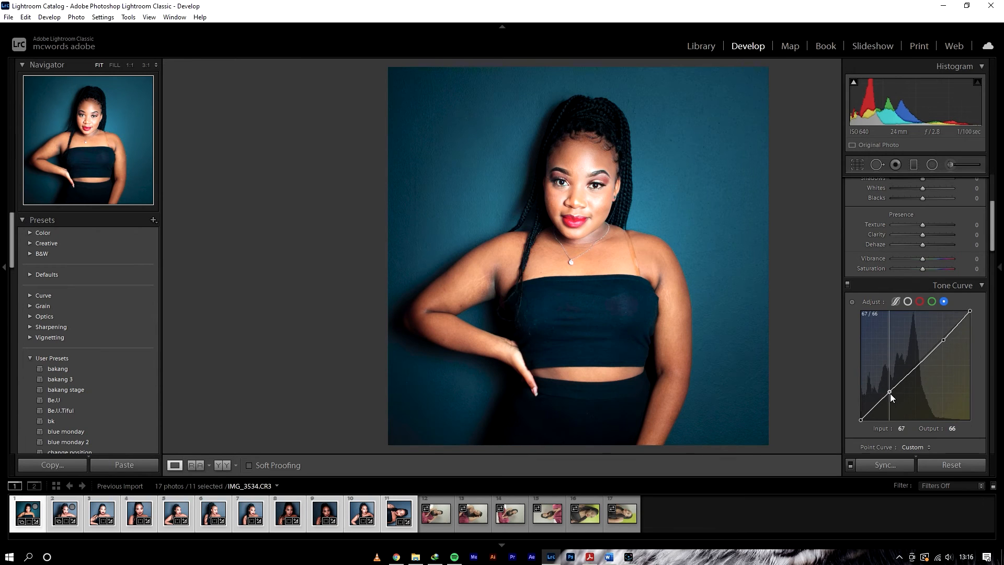
pyautogui.moveTo(890, 393); pyautogui.dragTo(890, 393)
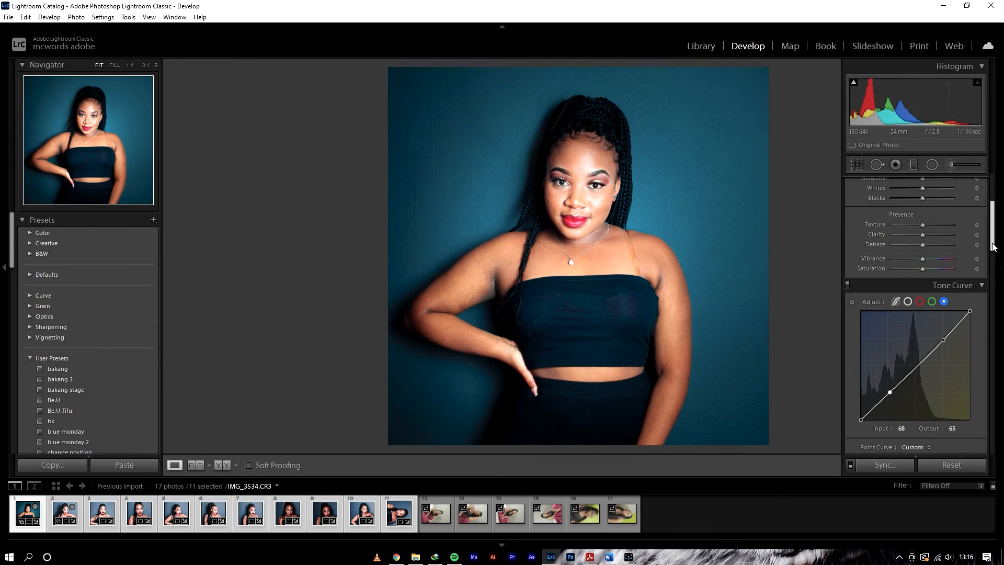
# Step: Set the Basic adjustments to vibrance +40, saturation −9, highlights −23 and shadows −28
pyautogui.moveTo(993, 248); pyautogui.dragTo(991, 244)
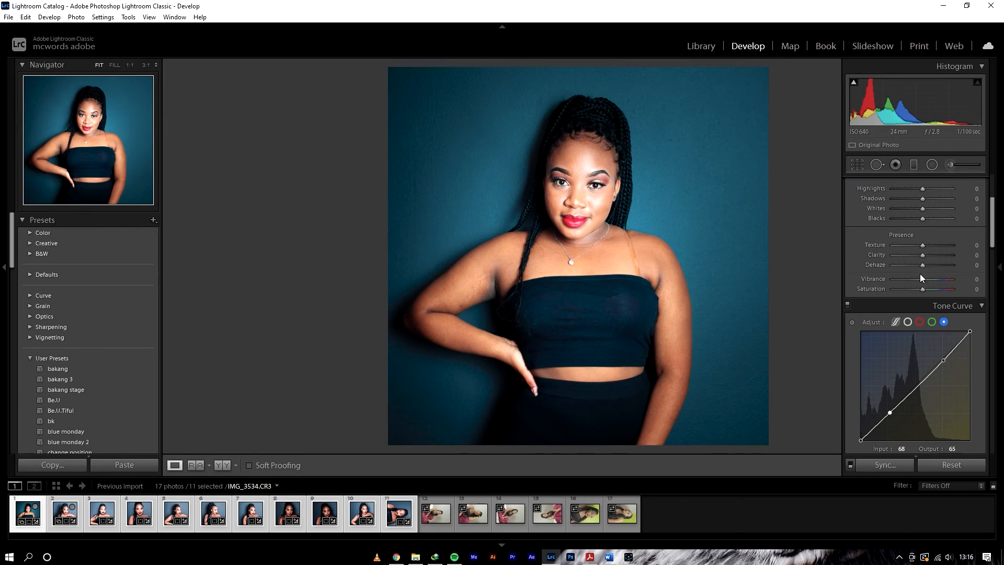
pyautogui.moveTo(921, 277)
pyautogui.mouseDown()
pyautogui.moveTo(933, 280)
pyautogui.moveTo(921, 290)
pyautogui.mouseUp()
pyautogui.scroll(3, 983, 225)
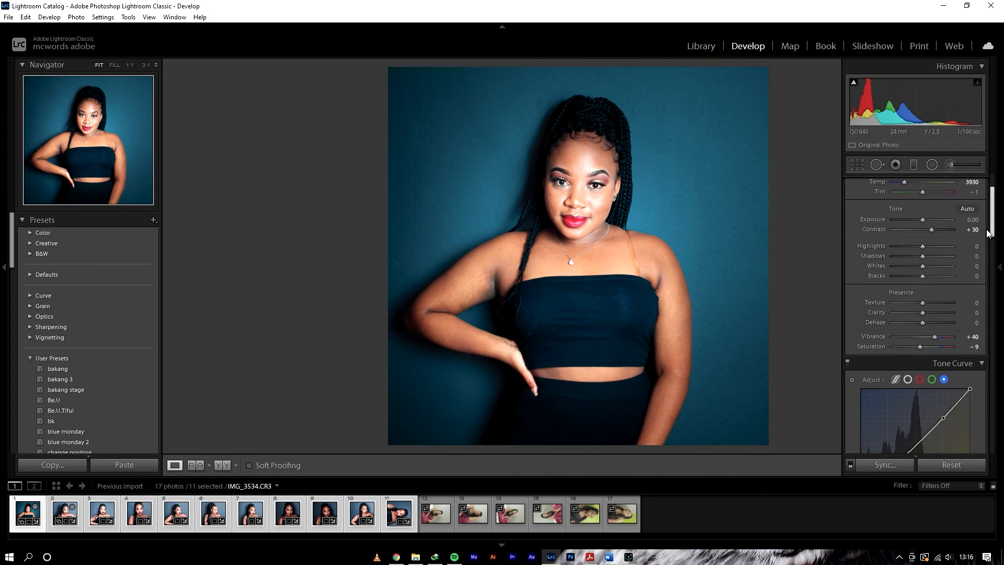
pyautogui.moveTo(921, 311)
pyautogui.mouseDown()
pyautogui.moveTo(909, 308)
pyautogui.moveTo(917, 321)
pyautogui.mouseUp()
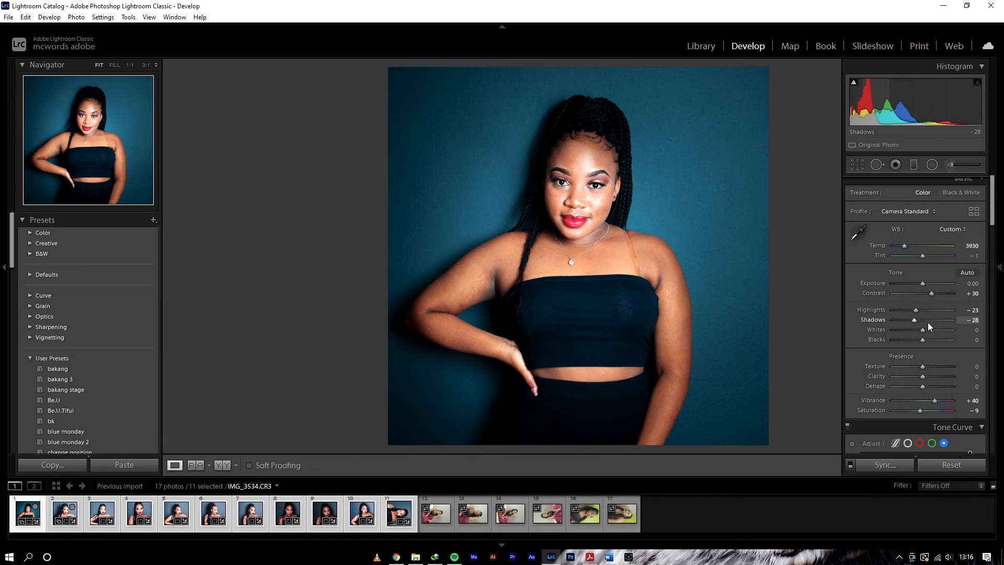
# Step: Set the HSL luminance of blue to −48
pyautogui.moveTo(993, 227); pyautogui.dragTo(996, 296)
pyautogui.click(934, 239)
pyautogui.moveTo(924, 314)
pyautogui.mouseDown()
pyautogui.moveTo(898, 305)
pyautogui.moveTo(908, 324)
pyautogui.moveTo(910, 315)
pyautogui.mouseUp()
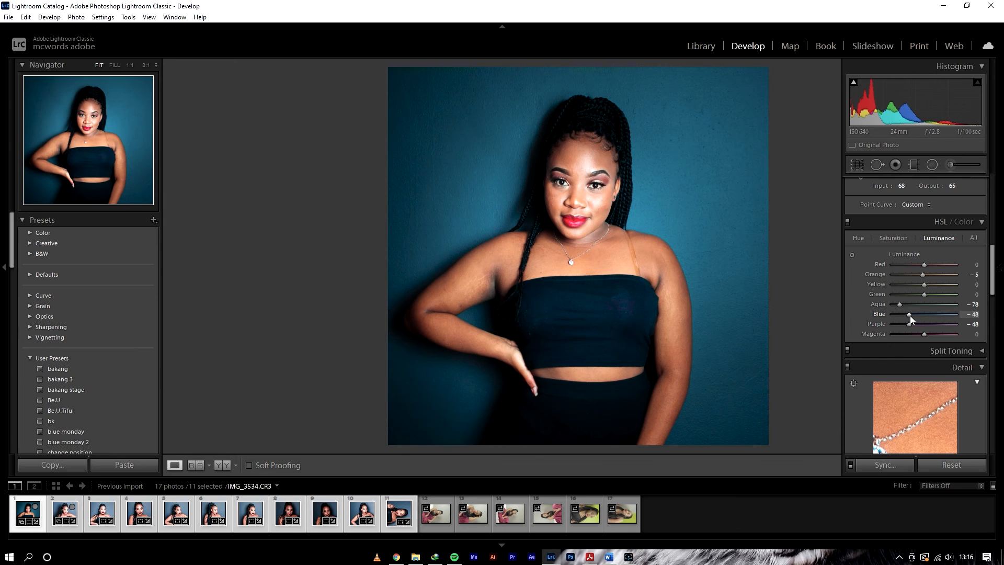
# Step: Set the HSL saturation to +58 for blue and +8 for aqua, and compare the portrait side by side with the original
pyautogui.click(893, 238)
pyautogui.moveTo(940, 315); pyautogui.dragTo(925, 303)
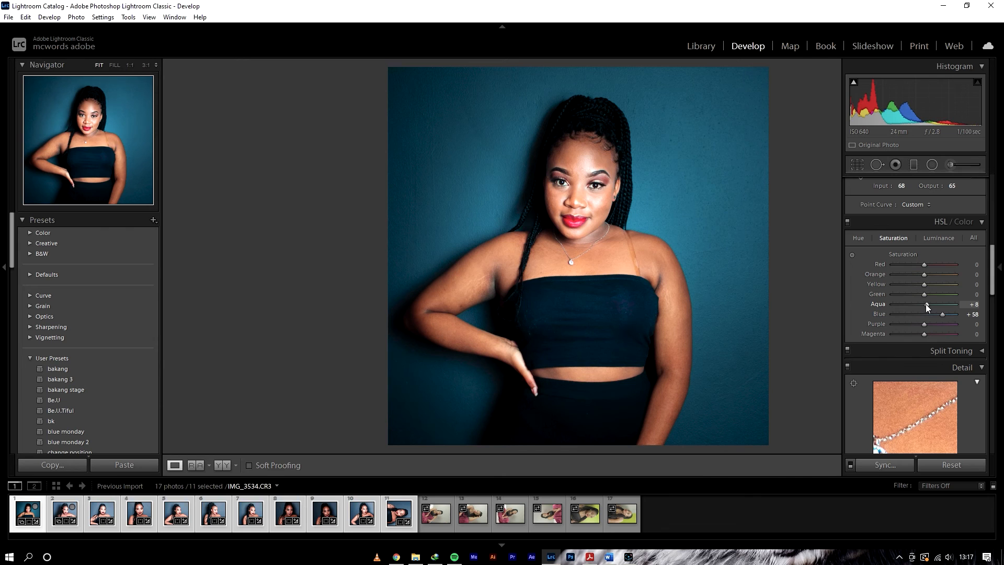
pyautogui.click(228, 464)
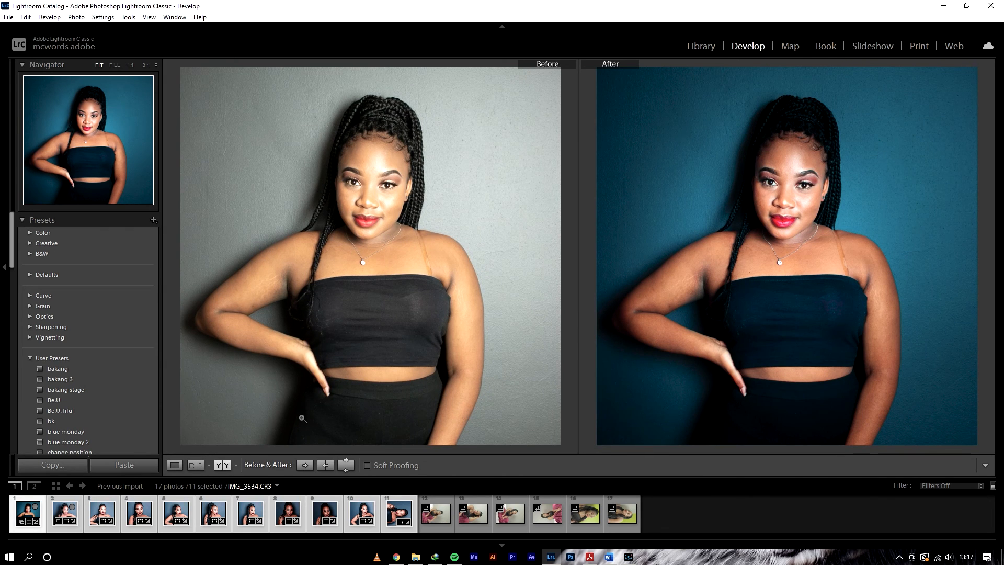